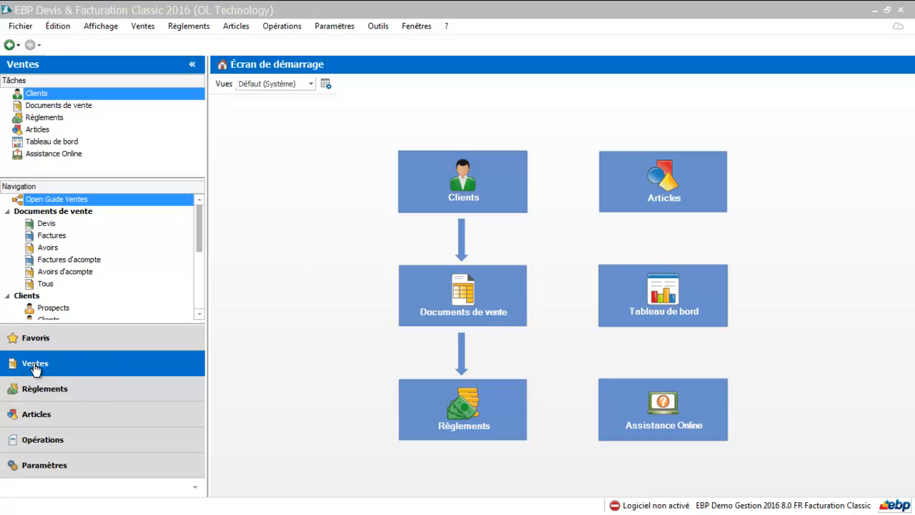
- Open the client and prospect list, show only the prospects, and start a new prospect record
click(59, 201)
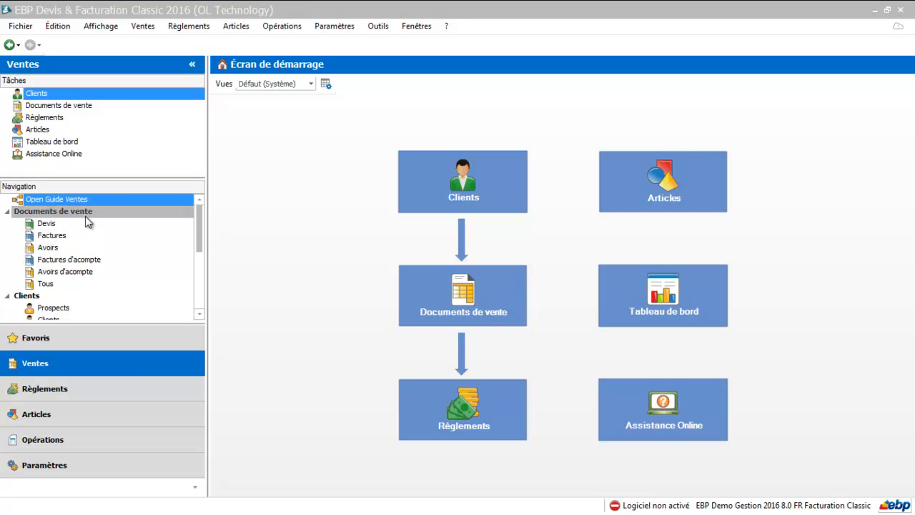
click(483, 187)
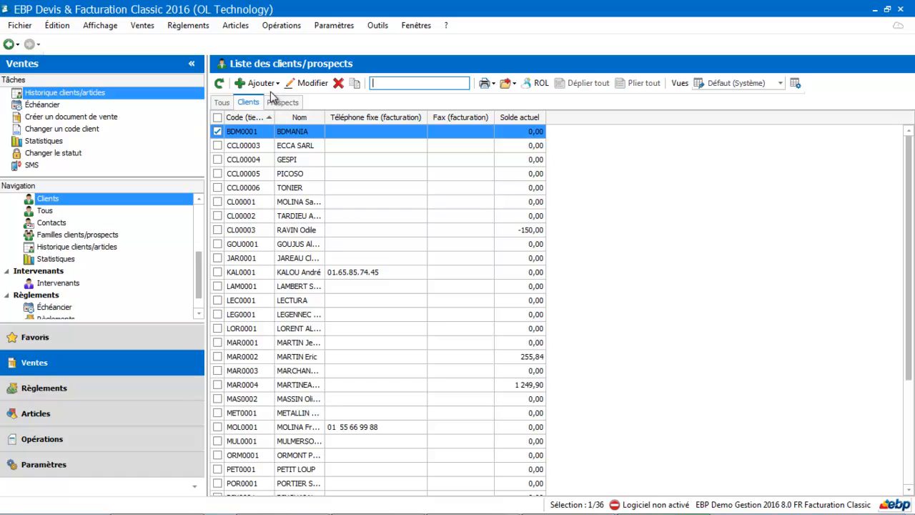
click(285, 104)
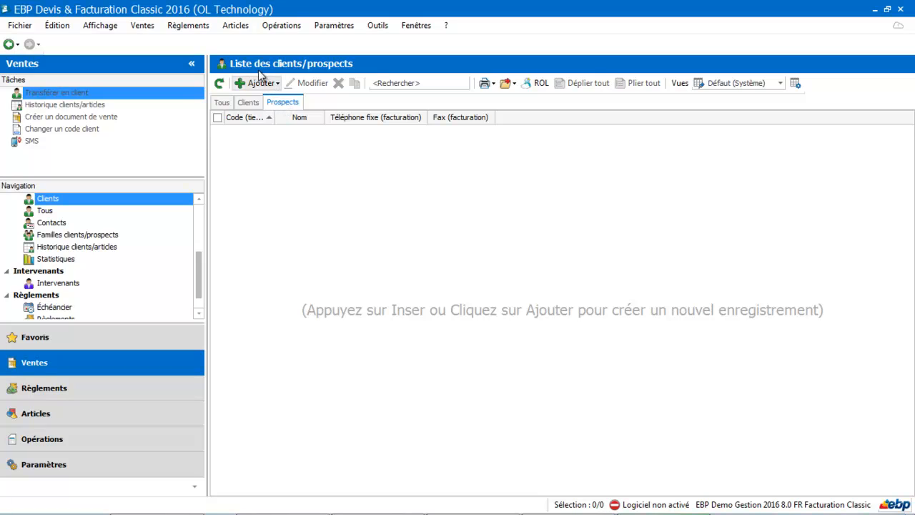
click(261, 82)
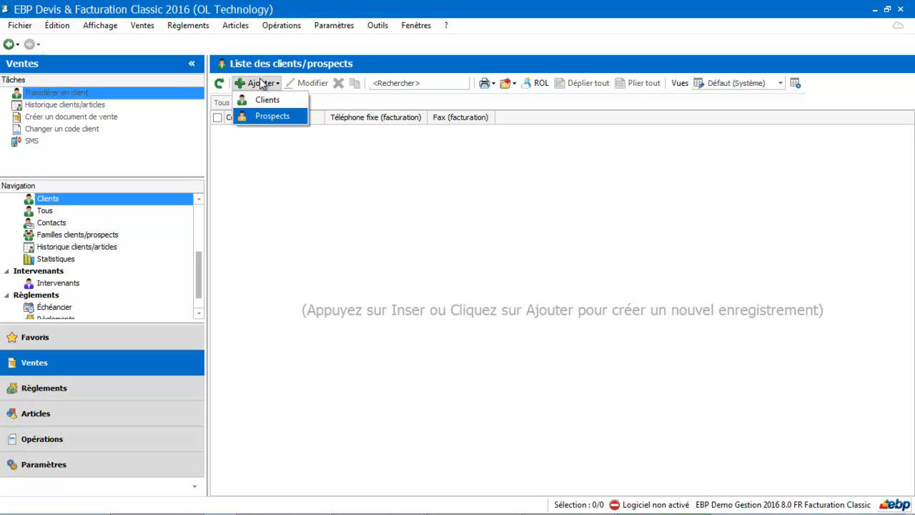
click(259, 118)
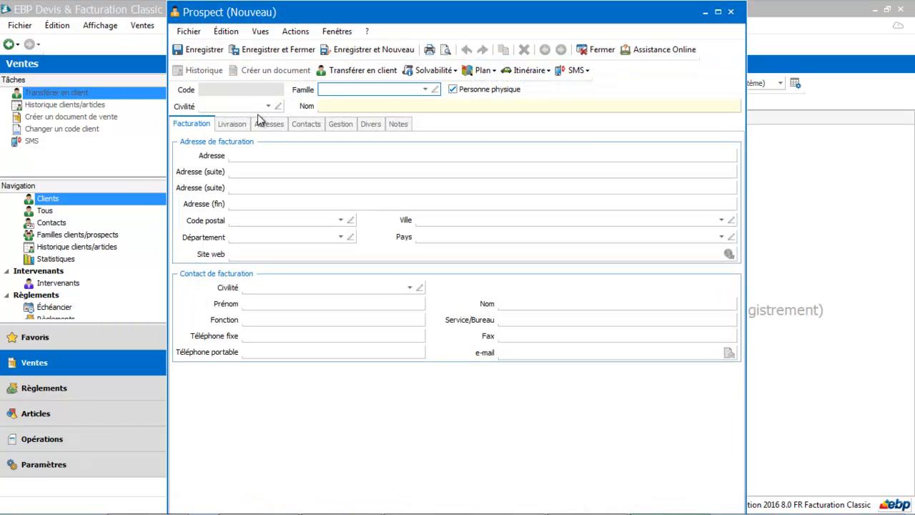
- Assign the prospect to the Comités d'entreprise family and apply that family's parameters to the record
click(425, 89)
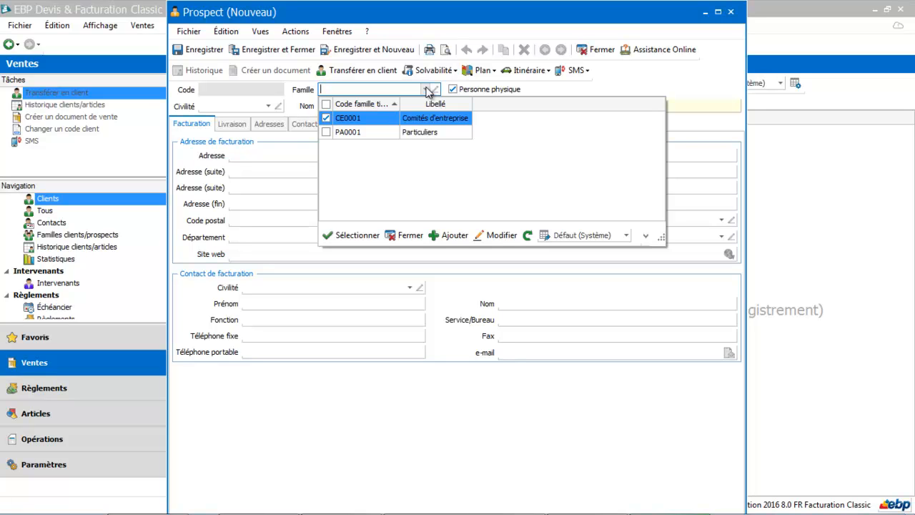
click(413, 119)
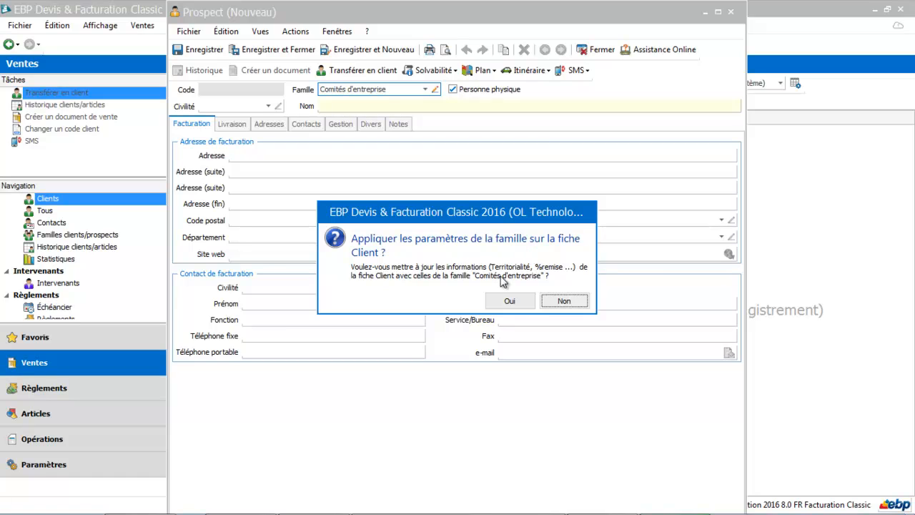
click(509, 300)
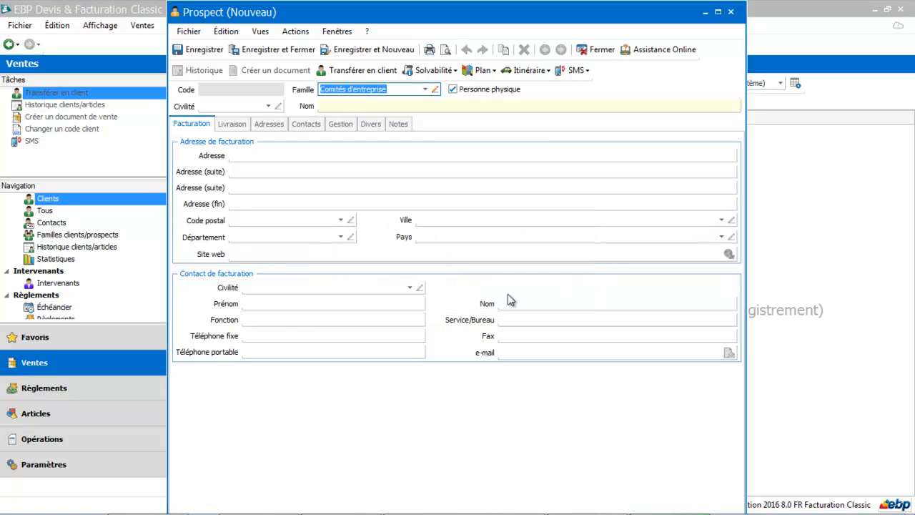
- Name the prospect CE and turn off the Personne physique option
click(387, 103)
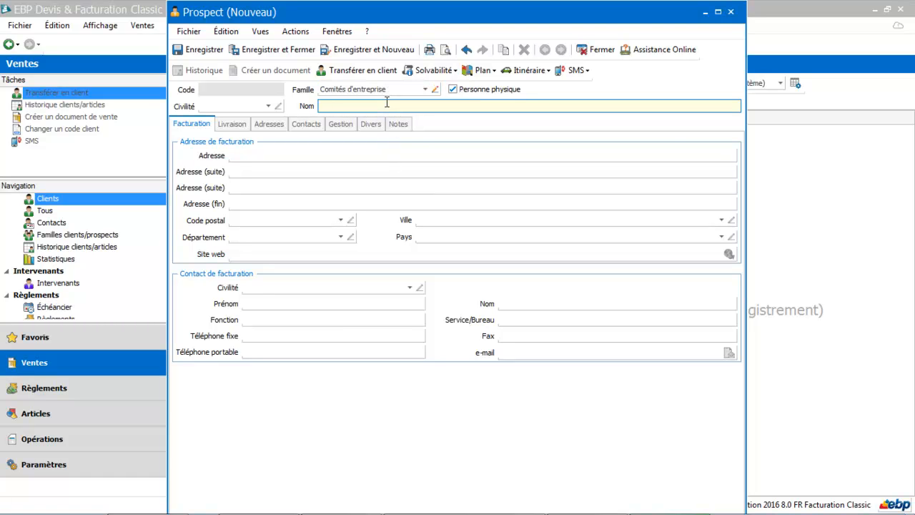
text(CE)
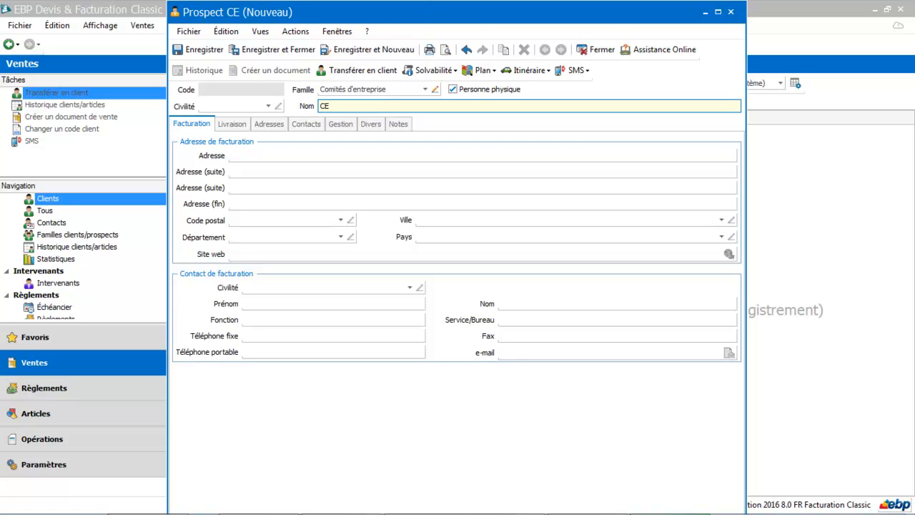
key(Tab)
click(454, 90)
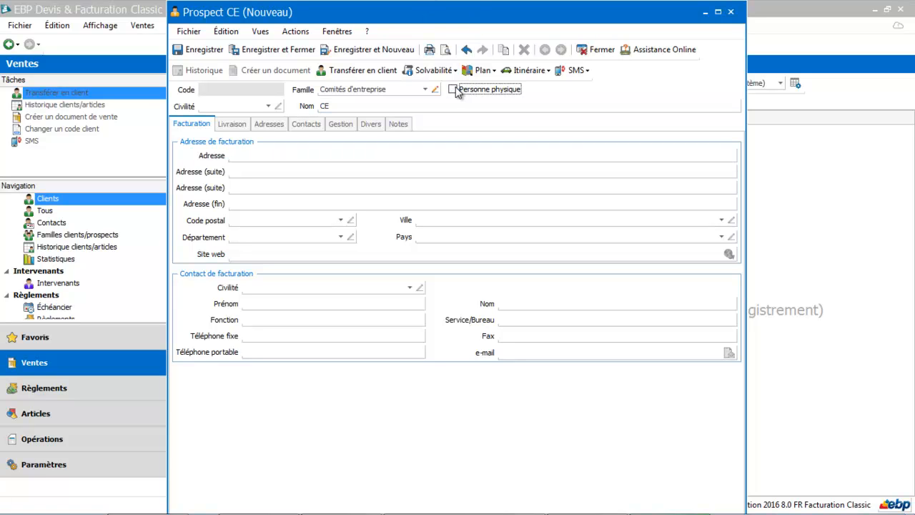
- Fill in the prospect's billing street address, postal code and city
click(267, 156)
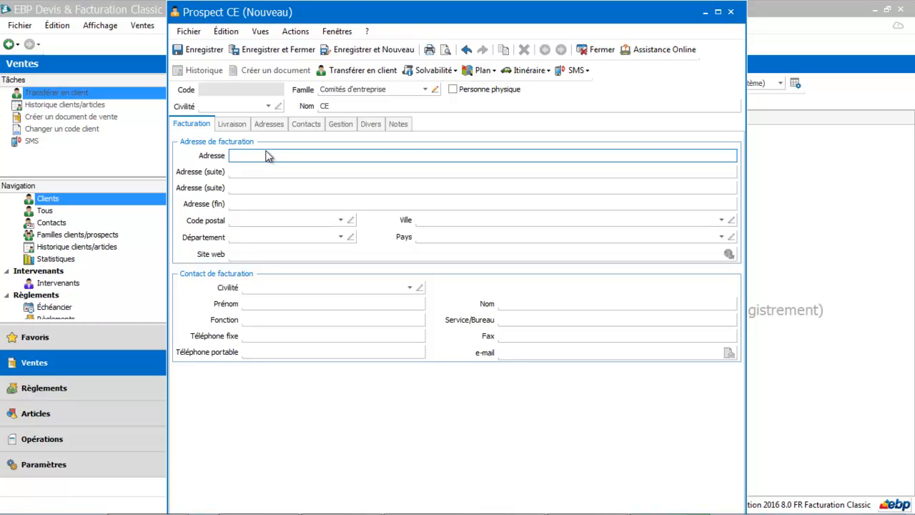
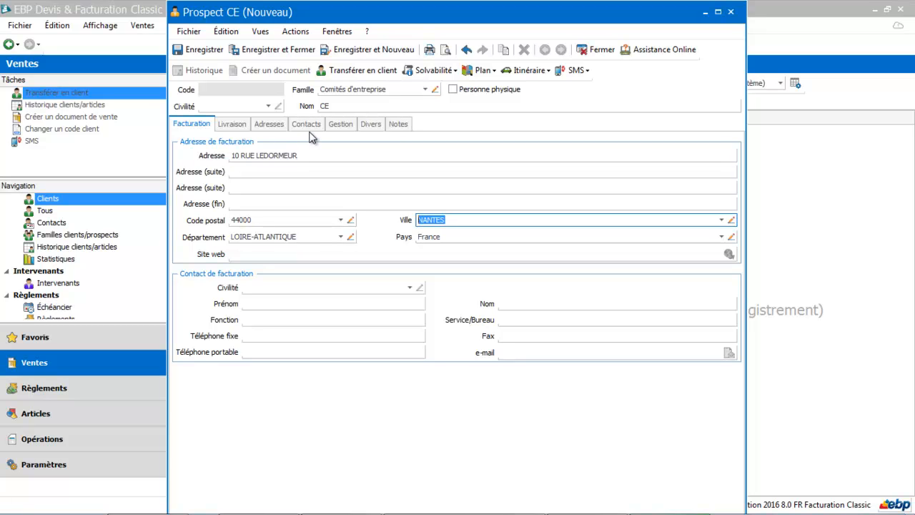
- Try separating the delivery address and contact from billing, forbidding delivery to the main billing address, and restore the identical settings
click(238, 124)
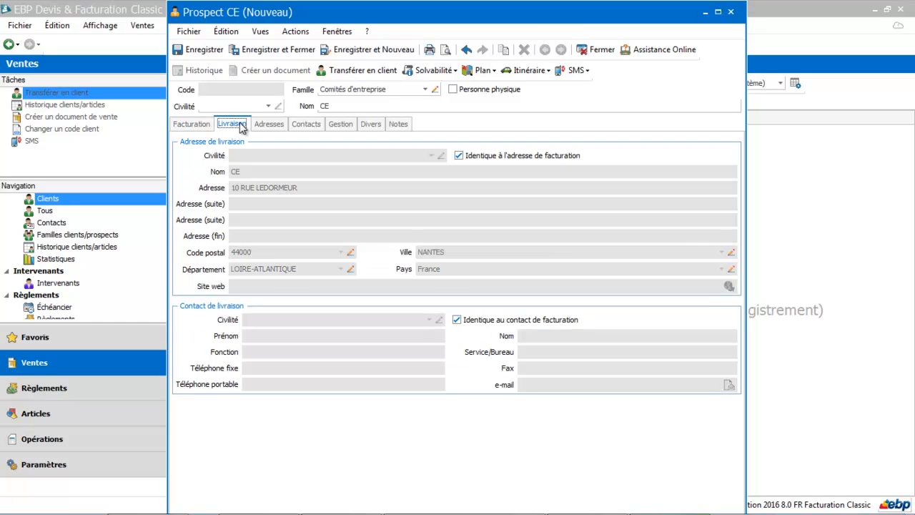
click(458, 155)
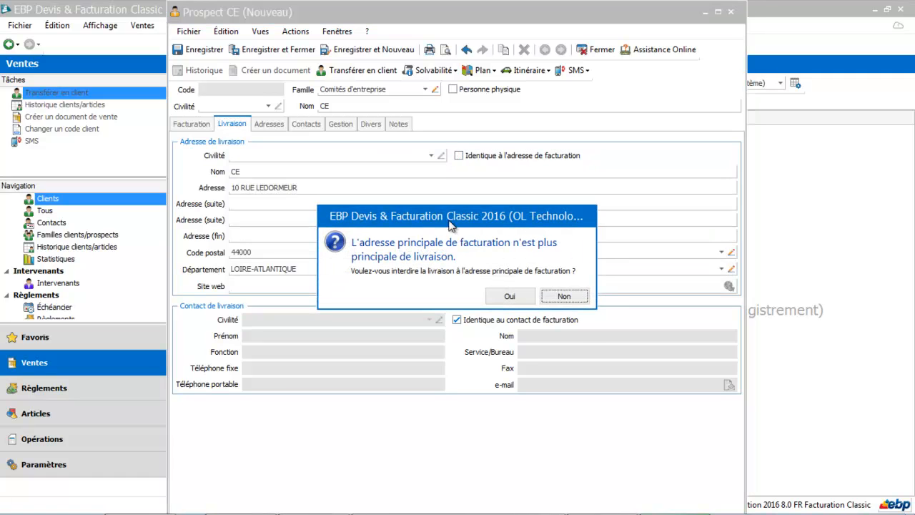
click(501, 292)
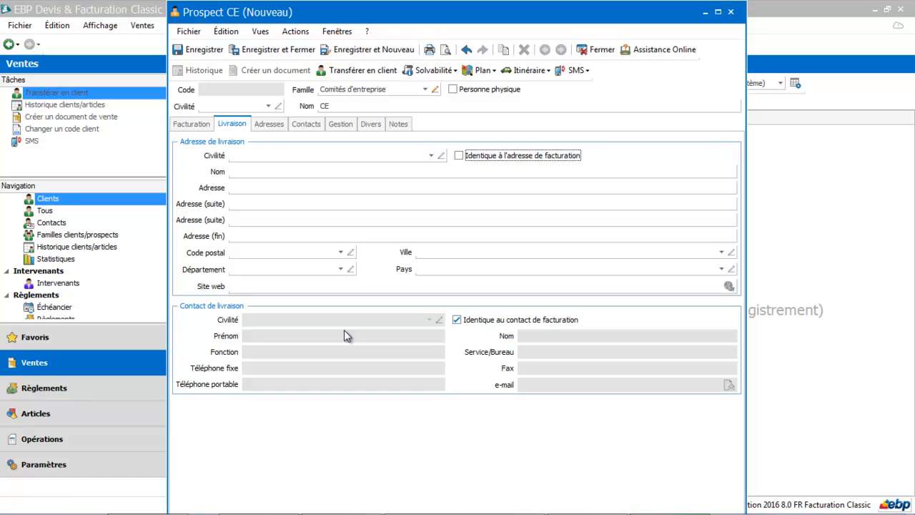
click(484, 320)
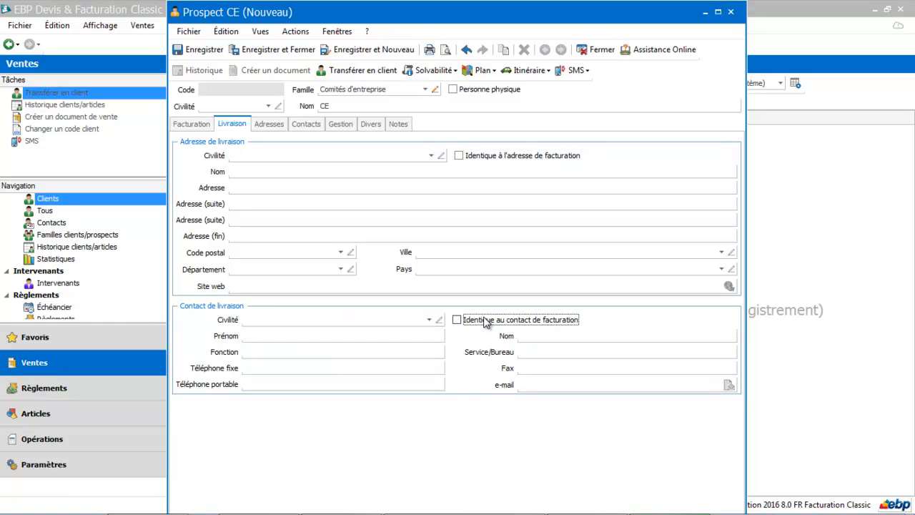
click(484, 320)
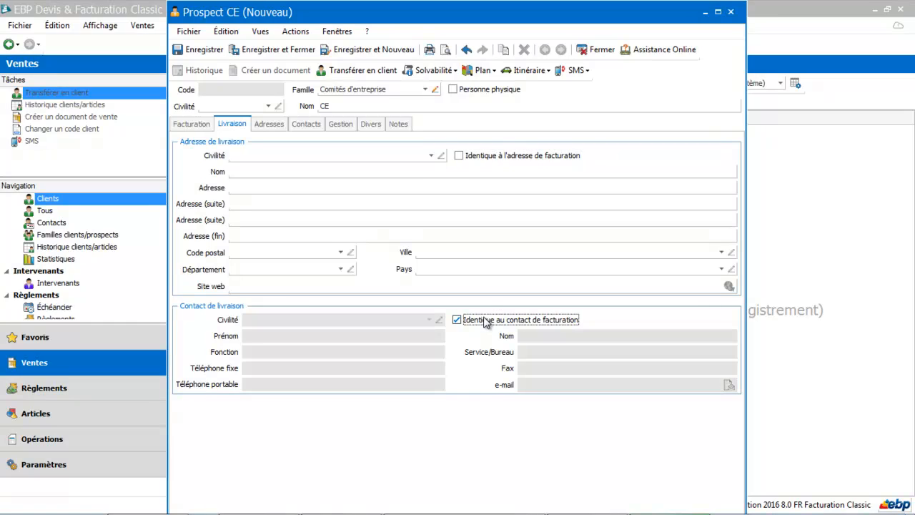
click(459, 157)
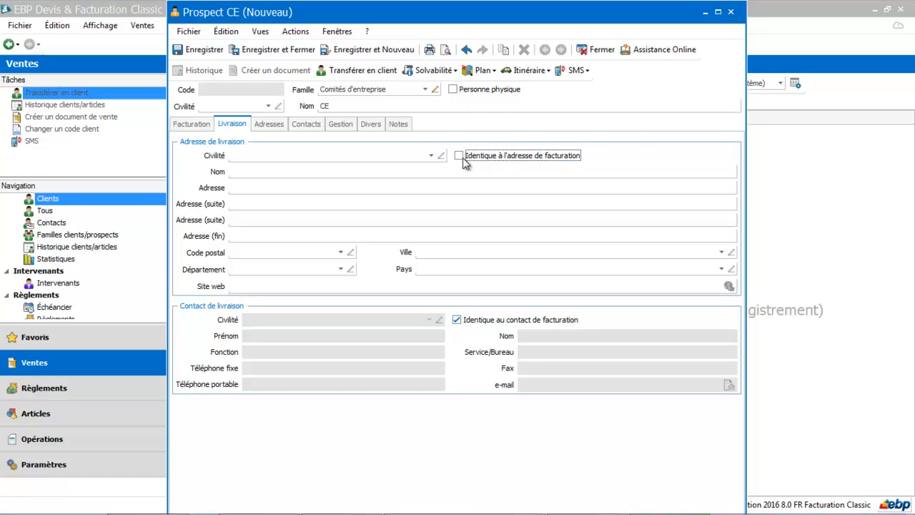
- Review the prospect's addresses, contacts and management details, adding a blank contact row and removing it again
click(272, 124)
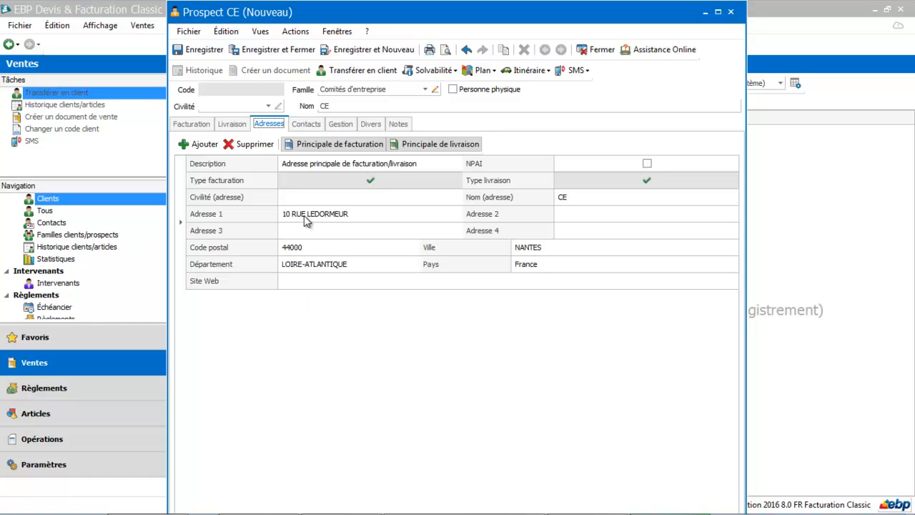
click(304, 126)
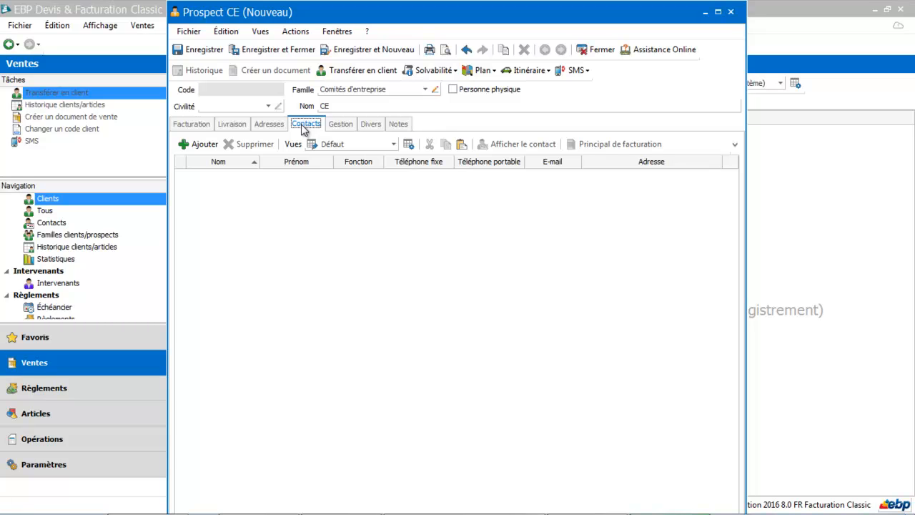
click(204, 144)
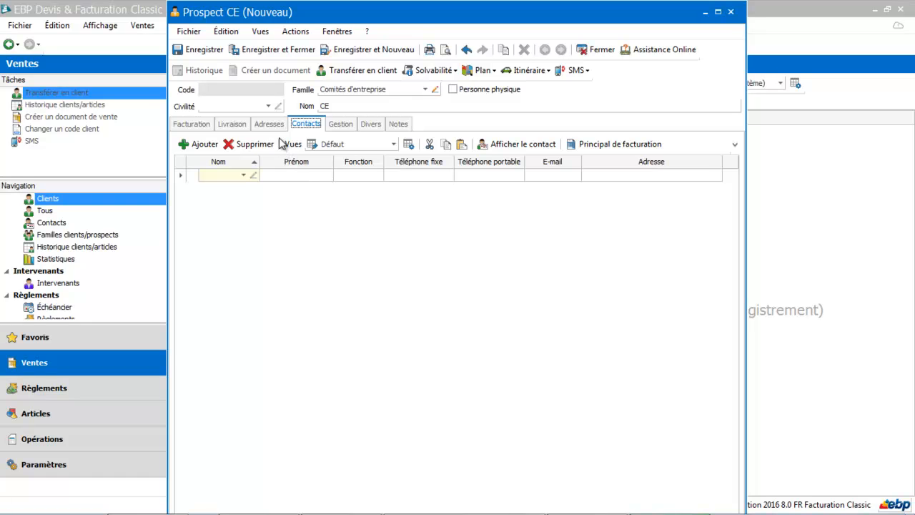
click(240, 144)
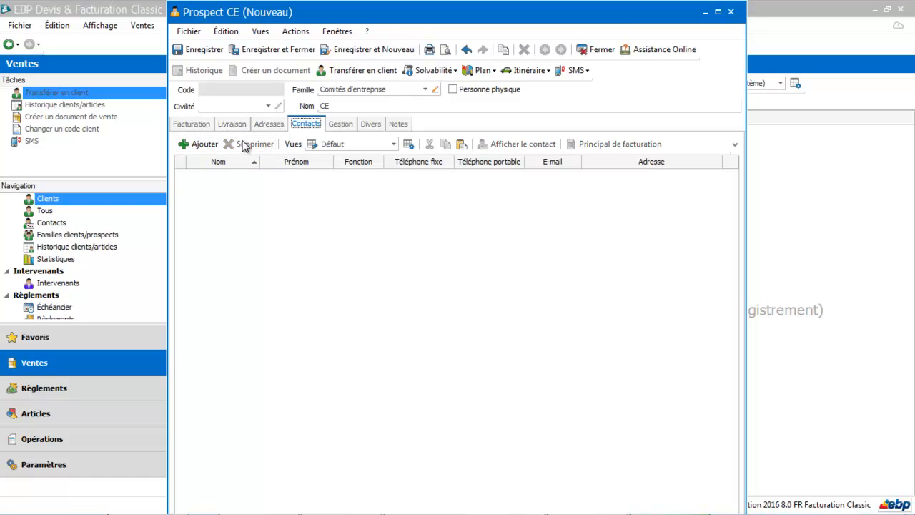
click(341, 124)
click(324, 158)
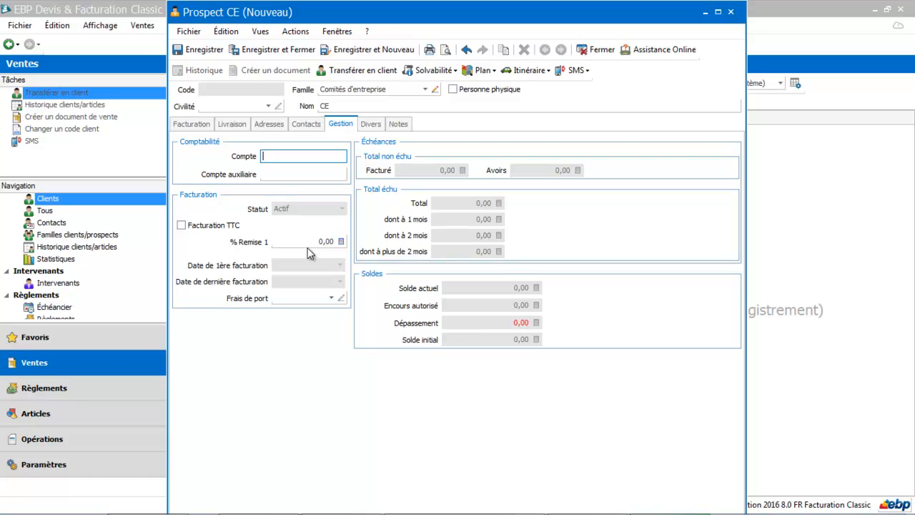
- Set the prospect's payment method to Chèque à 30 jours and save the record
click(370, 126)
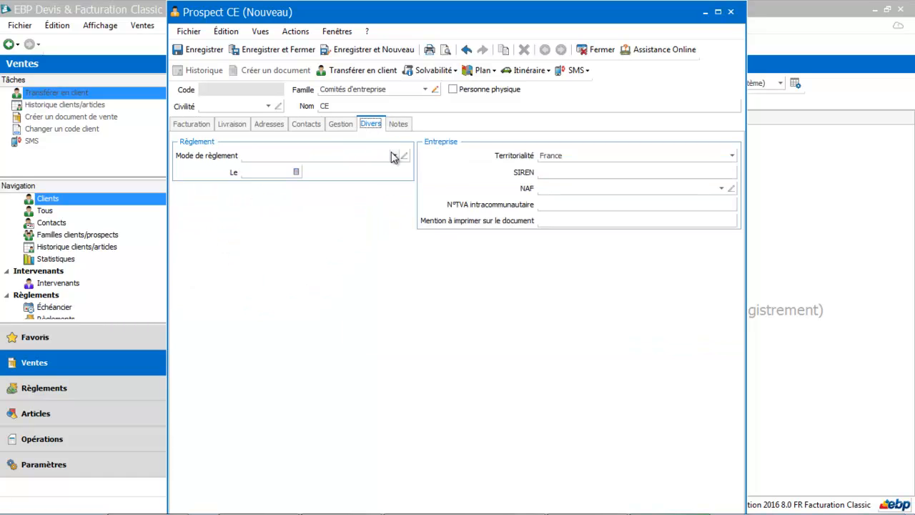
click(392, 156)
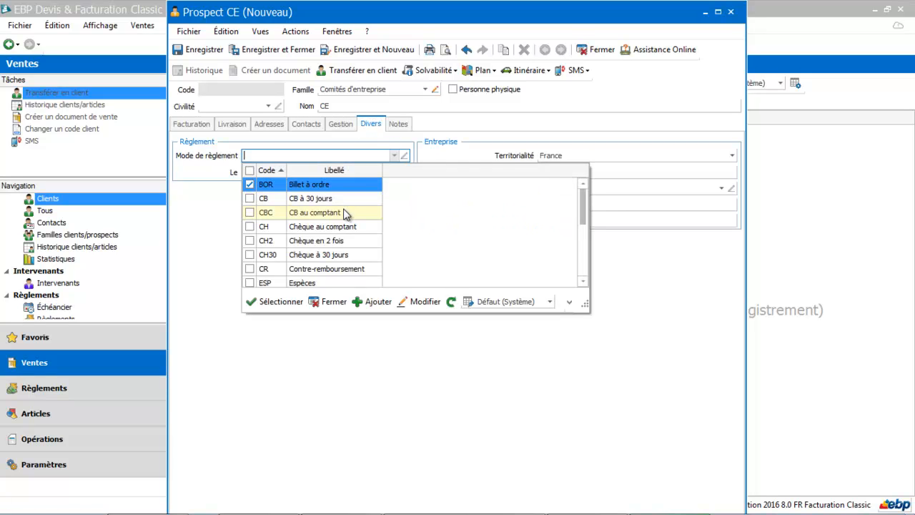
click(345, 256)
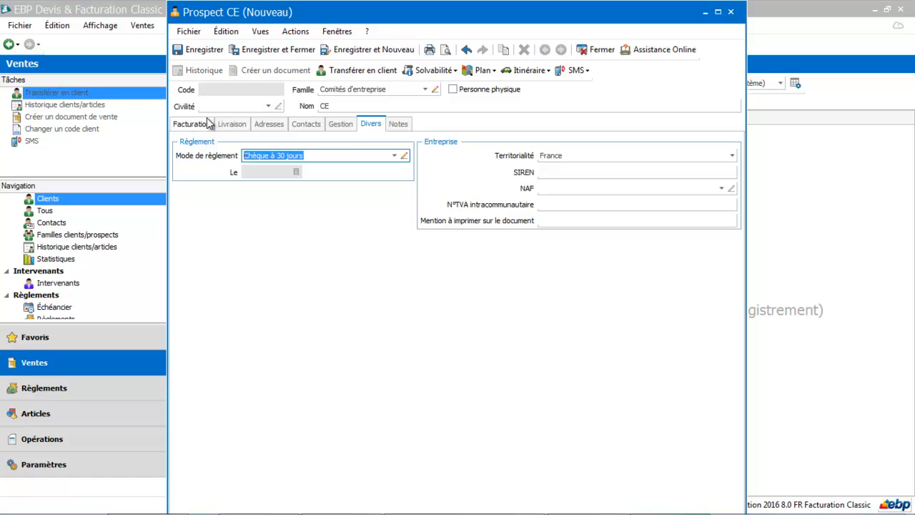
click(191, 50)
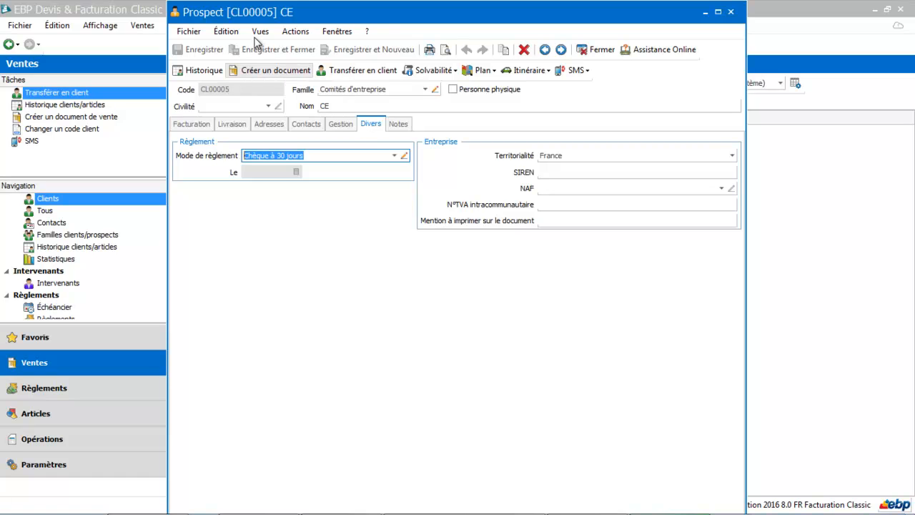
- Check which document types can be created for the prospect, cancel the choice, and close the prospect record
click(283, 68)
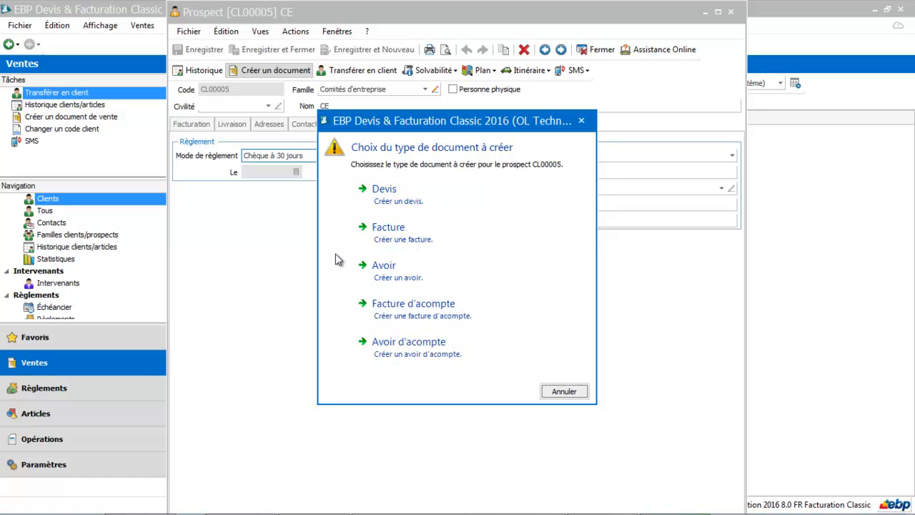
click(564, 392)
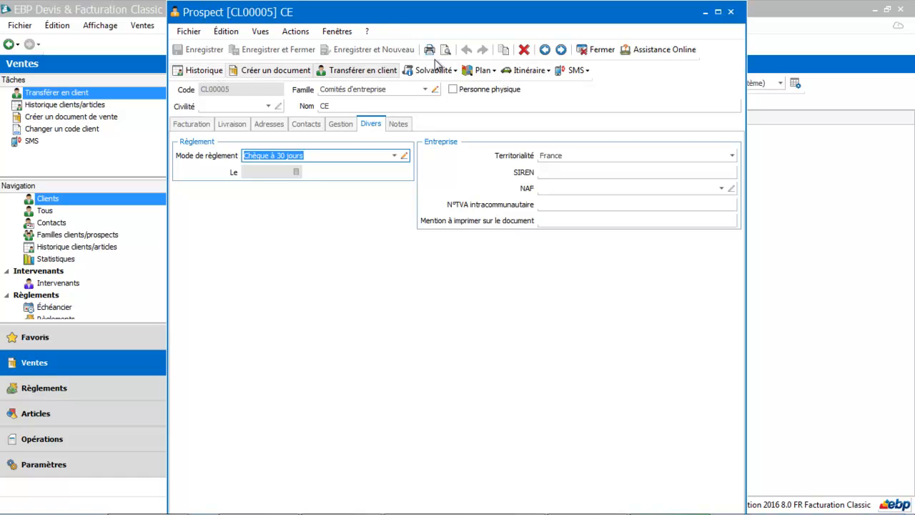
click(602, 50)
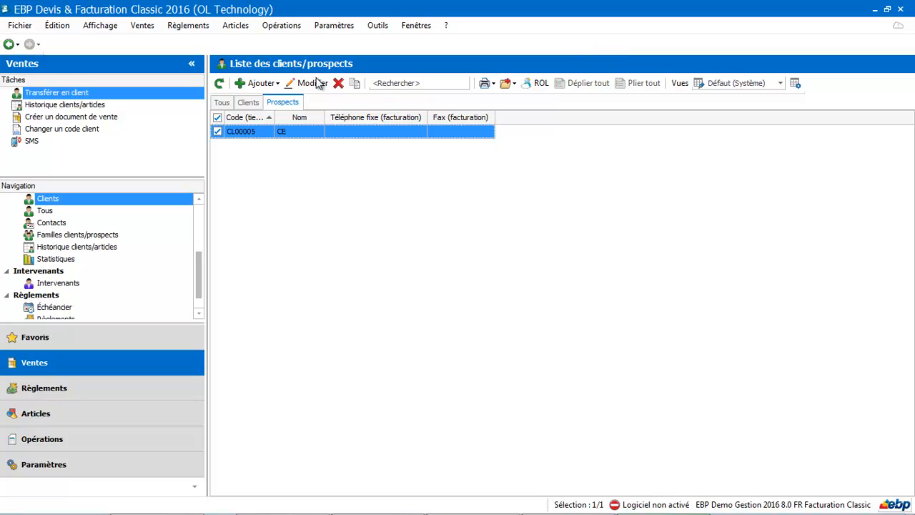
- View the GESPI record in the client list, close it, and open the record of the client with a 255,84 balance
click(249, 102)
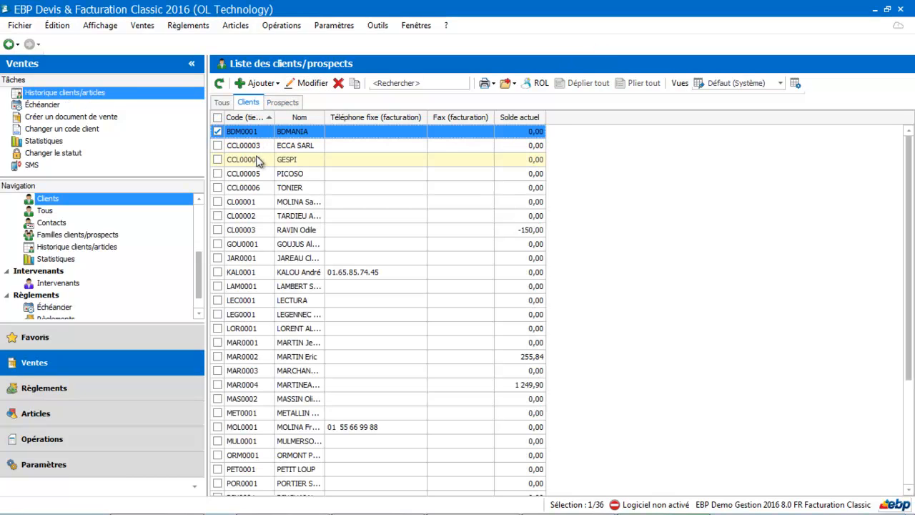
double_click(259, 162)
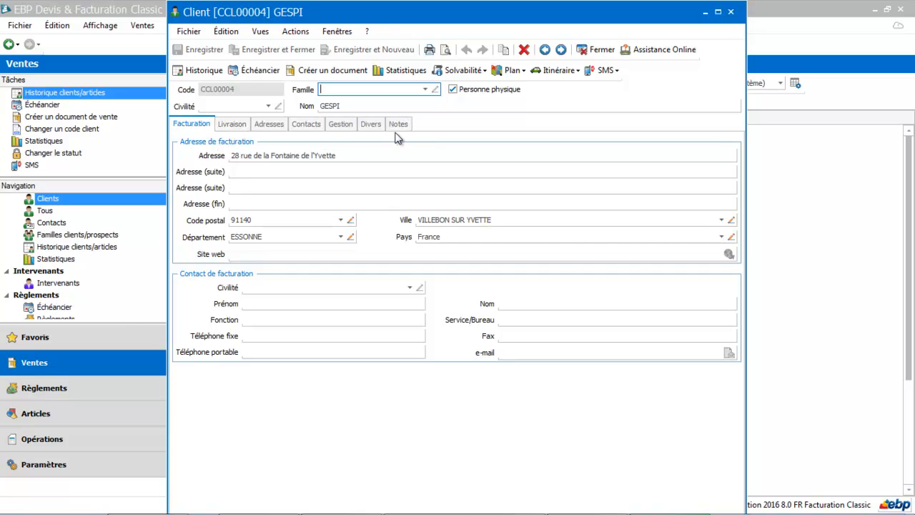
click(600, 50)
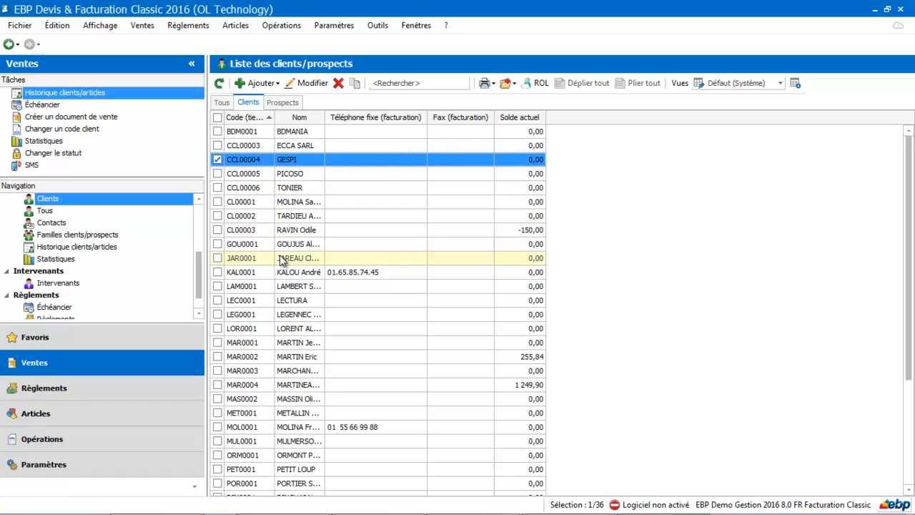
double_click(279, 355)
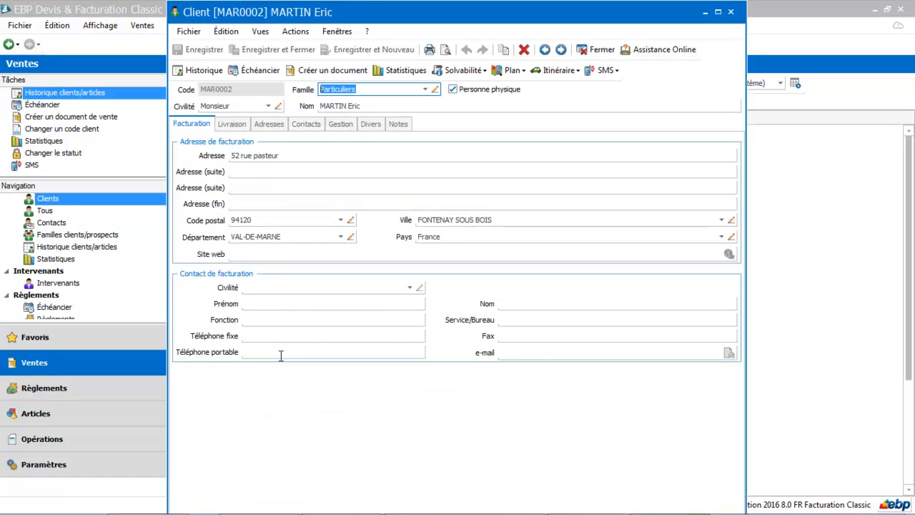
- View the client's history of quotes and invoices, and close the history window
click(204, 70)
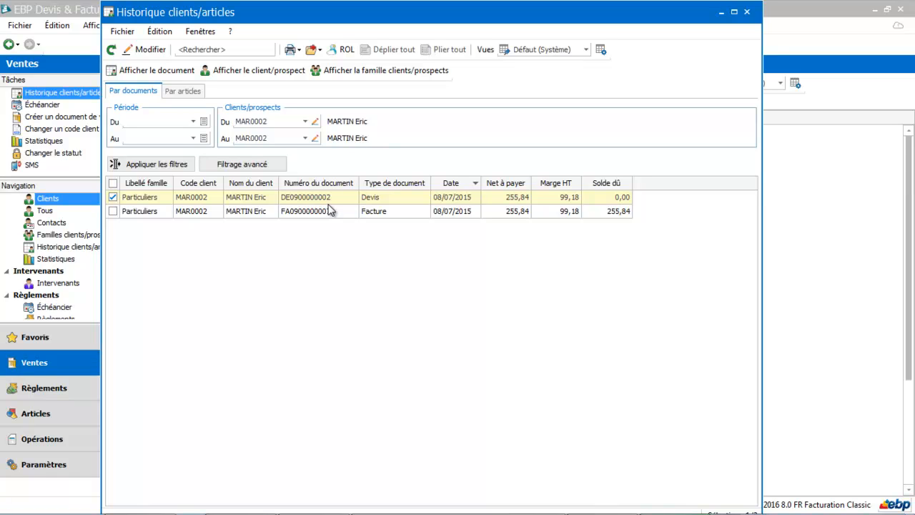
click(330, 209)
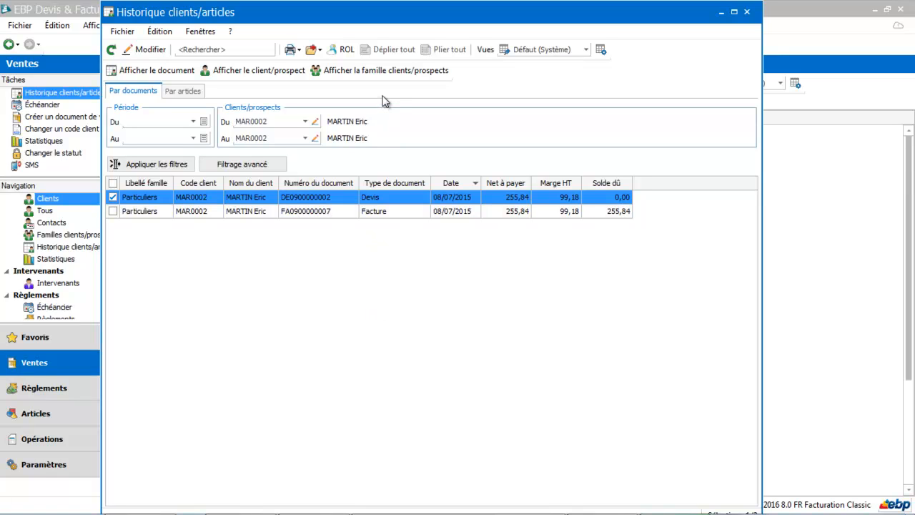
click(748, 12)
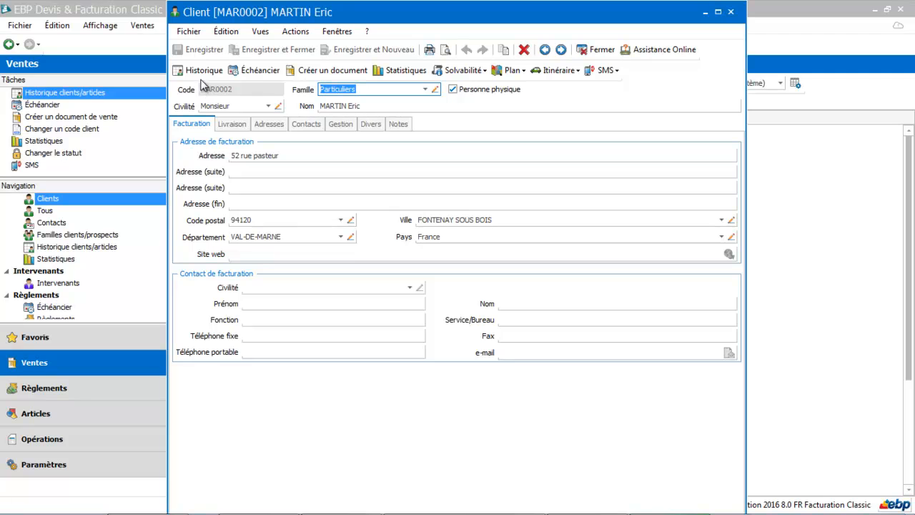
- Check the client's payment schedule for all, settled and unsettled due dates, and return to the client list
click(253, 72)
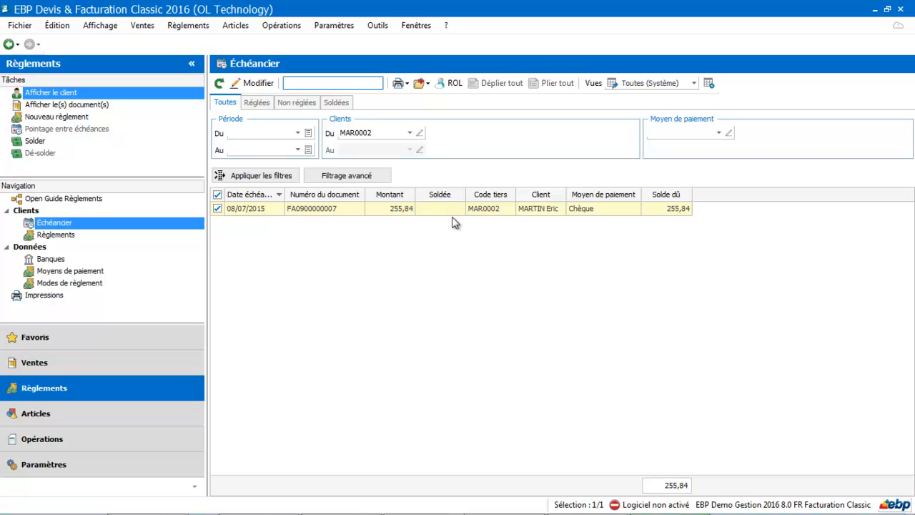
click(257, 104)
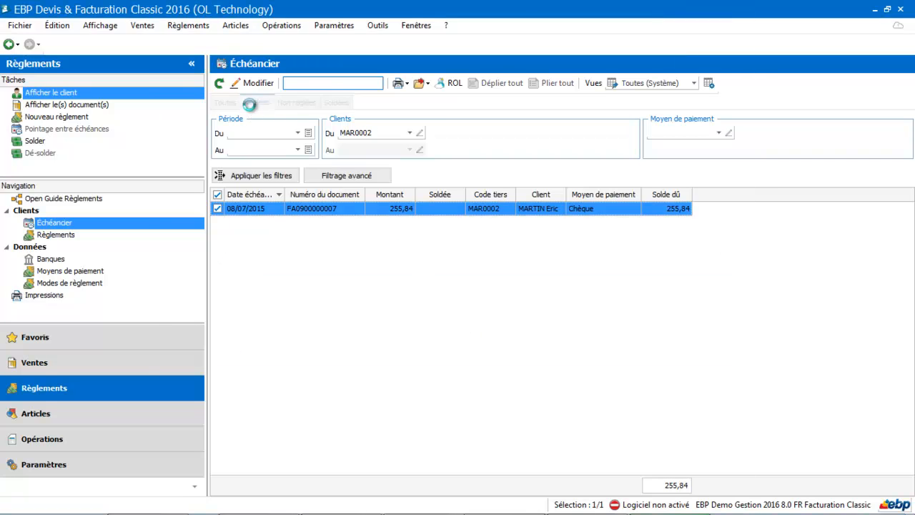
click(279, 107)
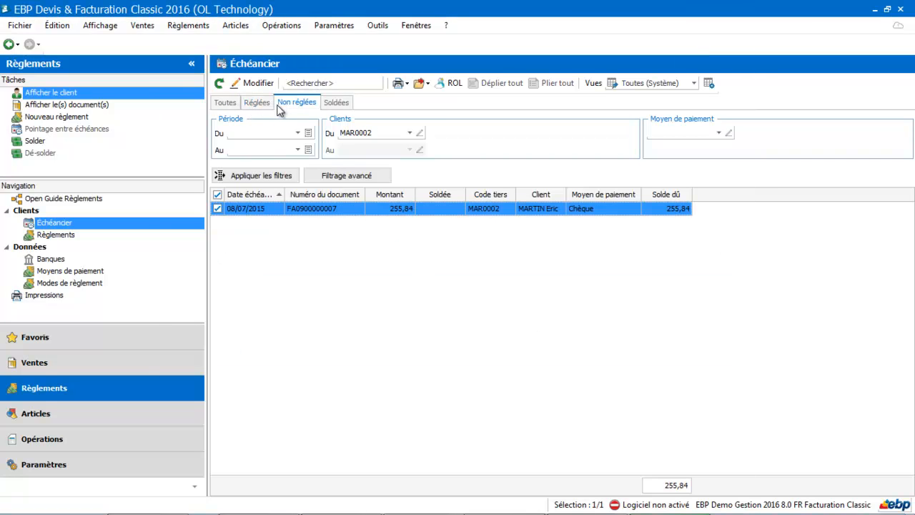
click(7, 45)
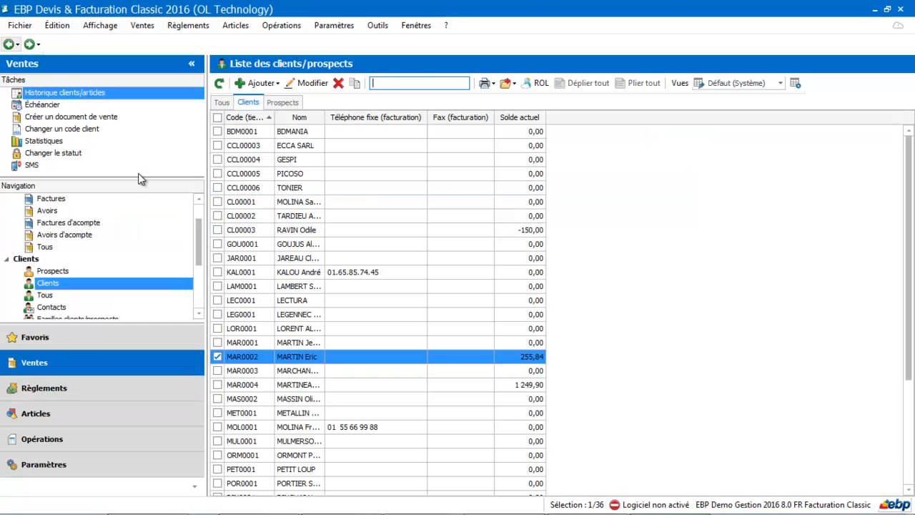
- Reopen the client with the 255,84 balance, view its revenue evolution statistics as data and as a chart, and close the record
double_click(297, 358)
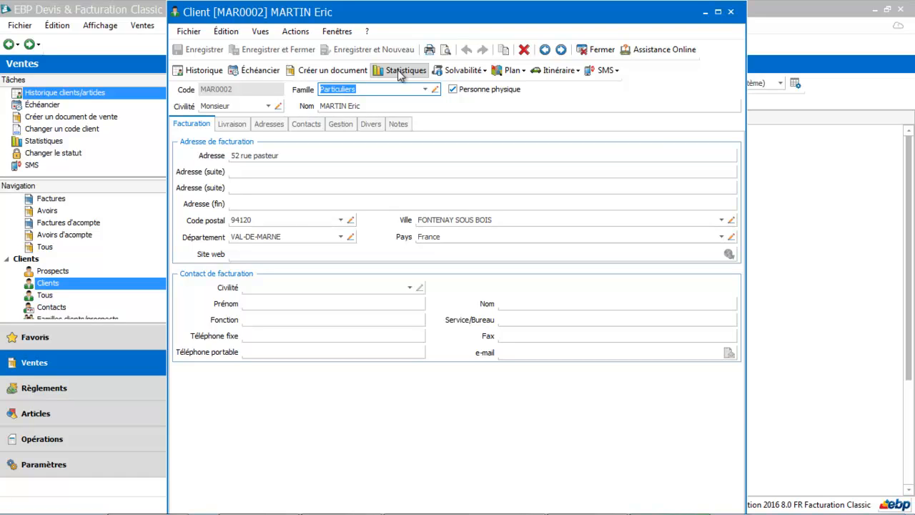
click(400, 72)
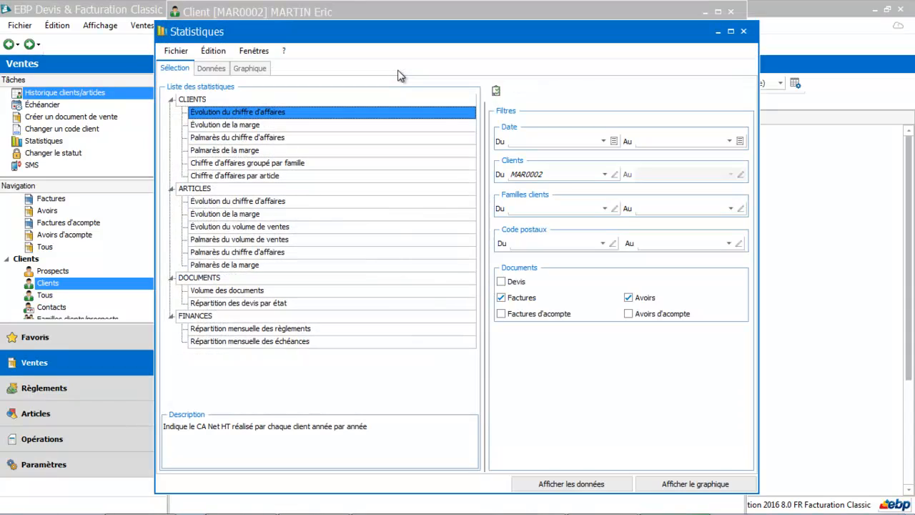
click(210, 69)
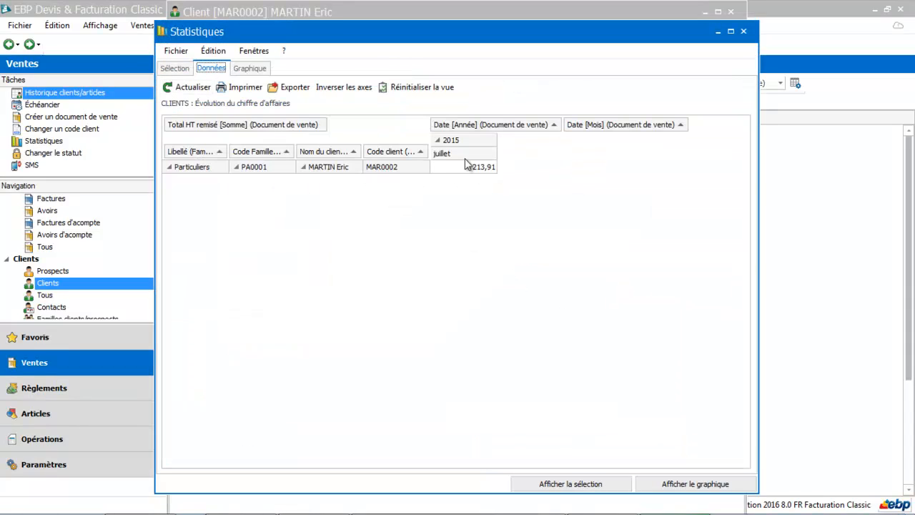
click(251, 69)
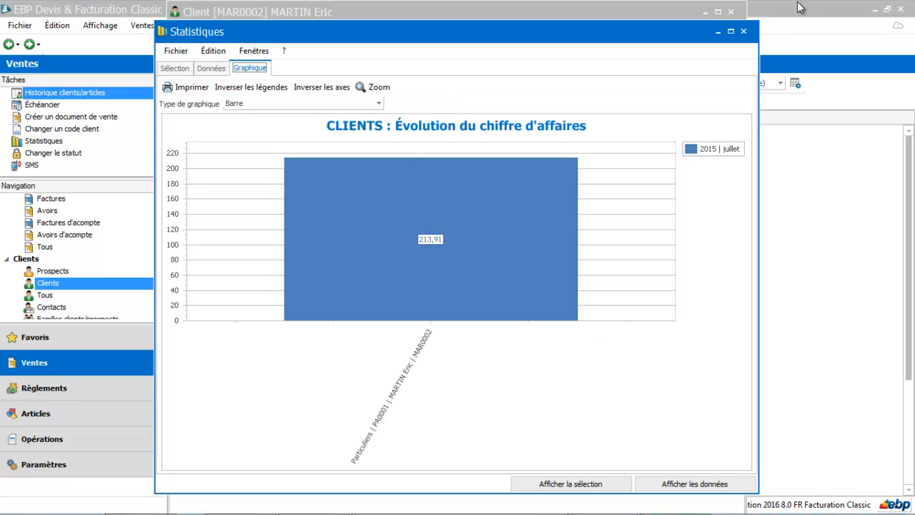
click(744, 32)
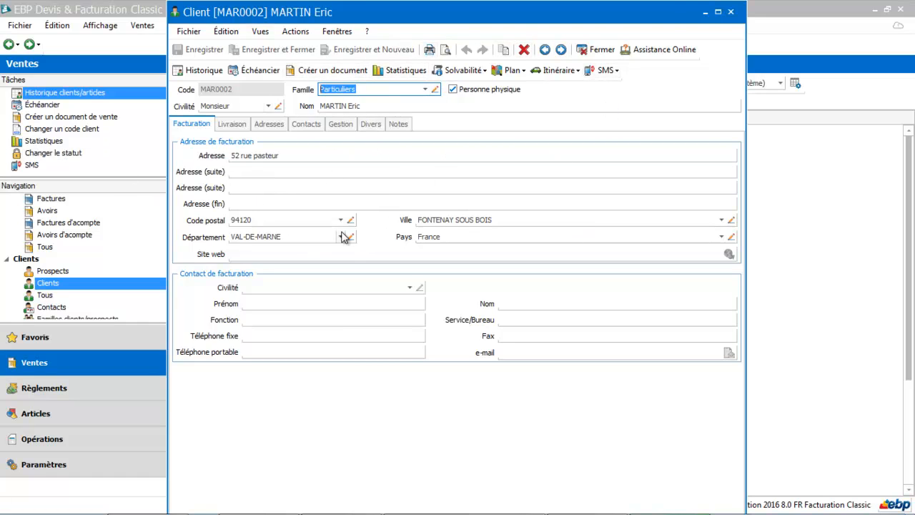
click(730, 11)
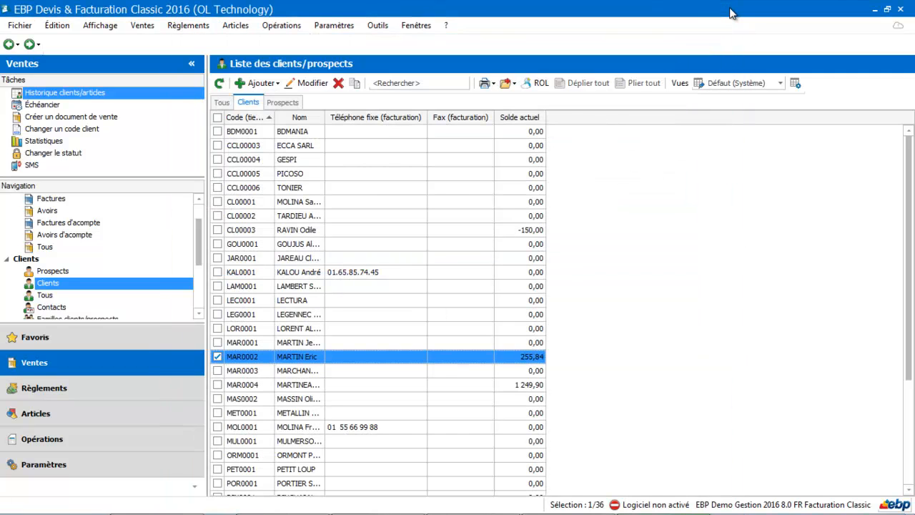